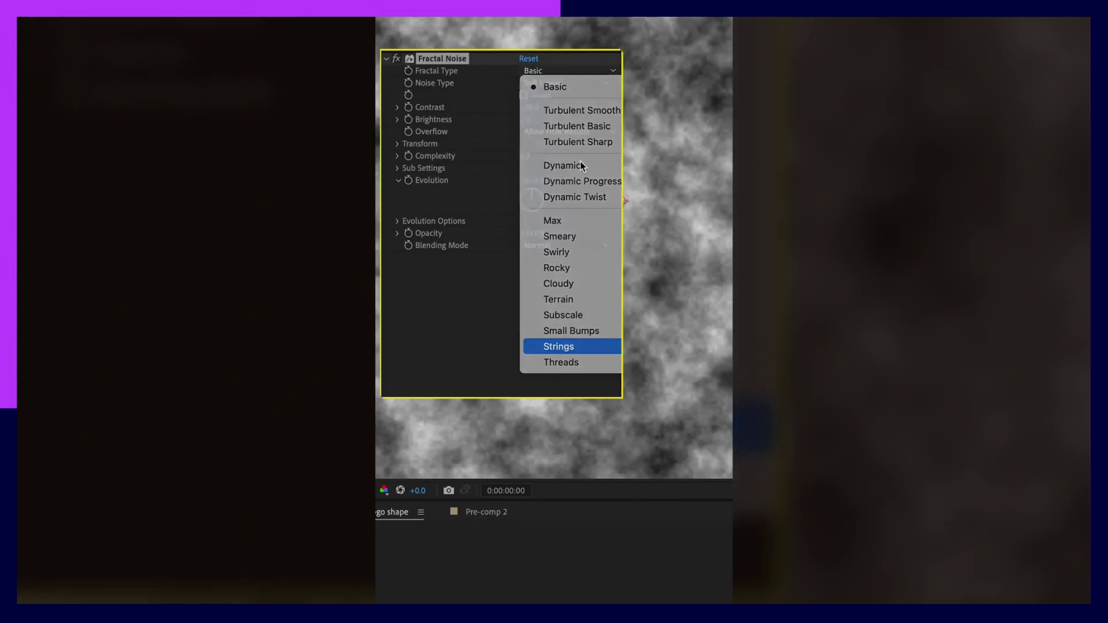
- Set Fractal Noise to Strings with Spline noise, non-uniform scaling and Scale Height 1000
click(561, 346)
click(549, 84)
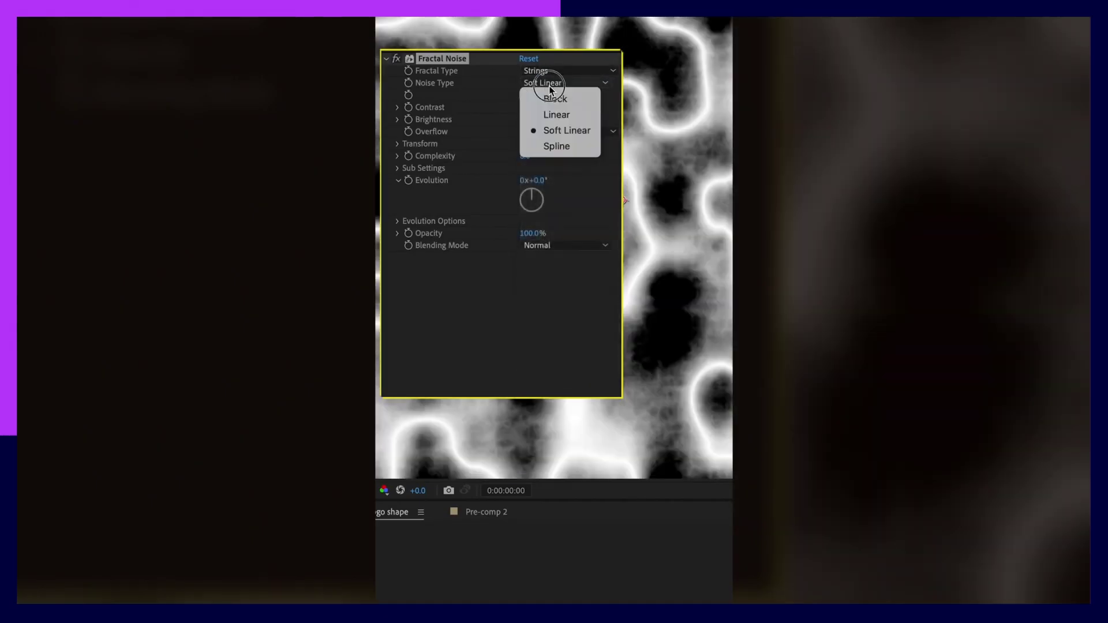
click(555, 147)
click(524, 169)
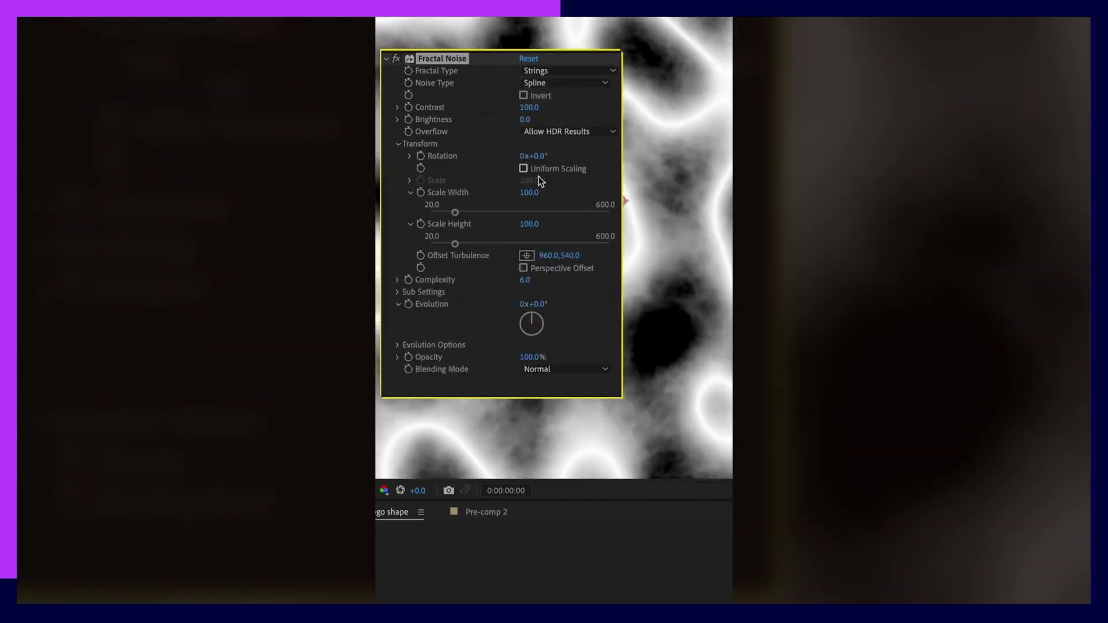
click(529, 224)
text(1000)
key(Return)
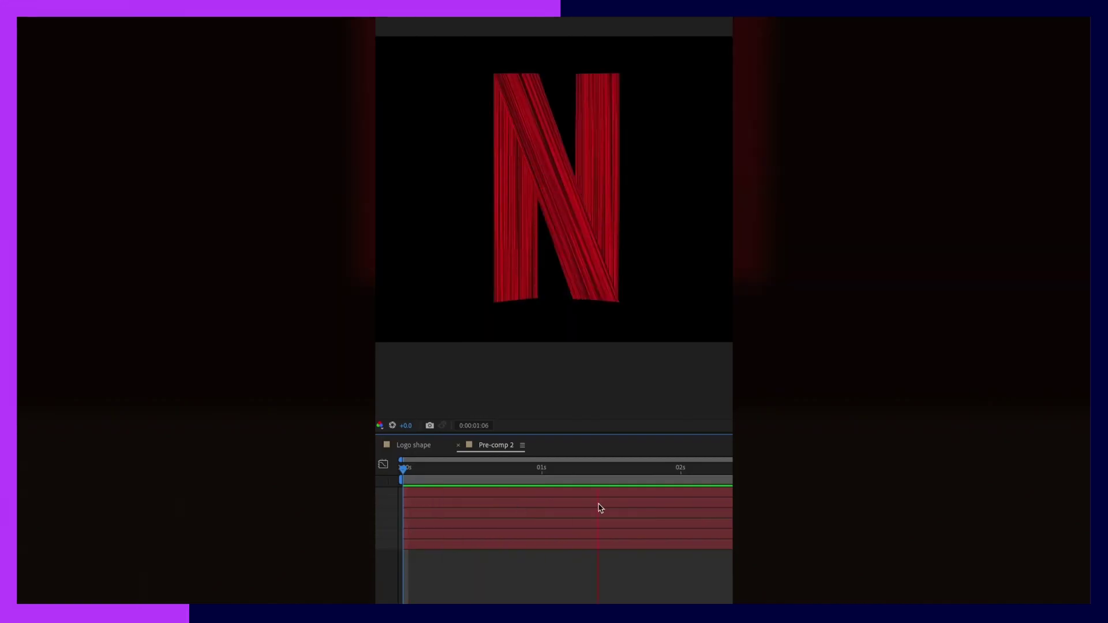
- Toggle the N layer's visibility to compare the logo with and without the red streaks
click(381, 473)
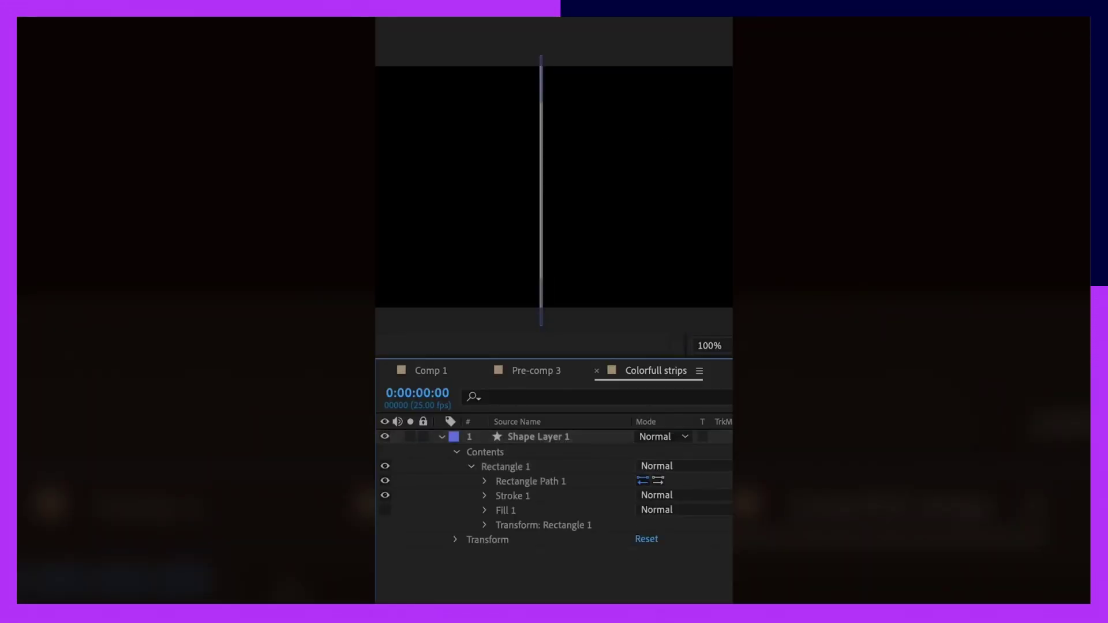
- Set the Repeater to 33 copies, alpha-matte the rainbow layer to the bars, and duplicate both layers
mouse_move(642, 555)
mouse_down()
mouse_move(663, 557)
mouse_move(572, 589)
mouse_up()
click(483, 598)
scroll(649, 586, down, 1)
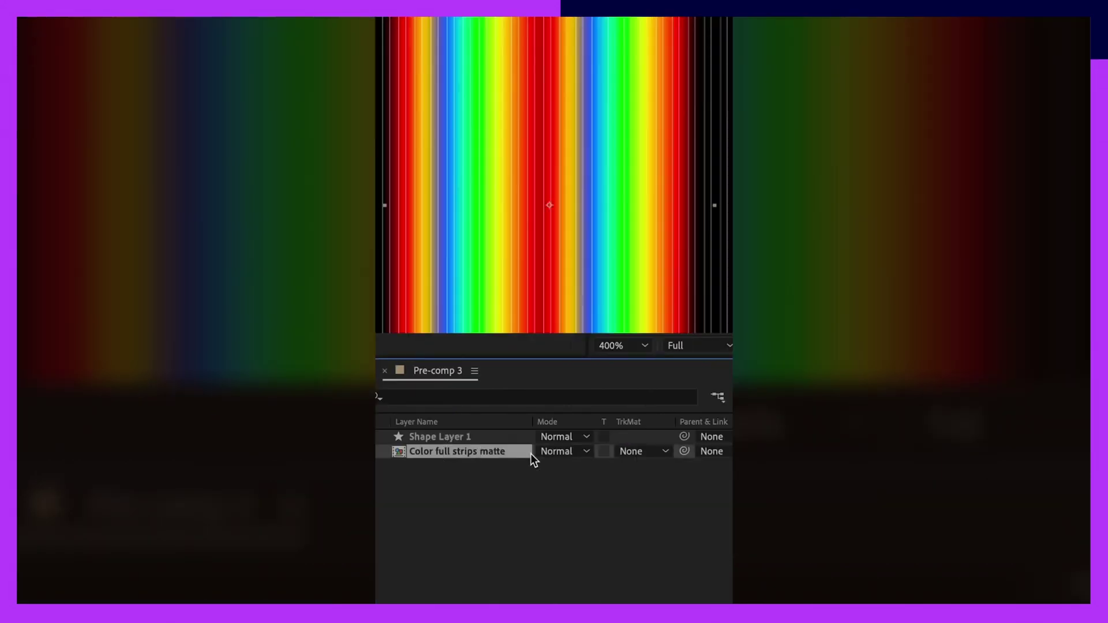
click(642, 452)
click(657, 500)
key(ctrl+d)
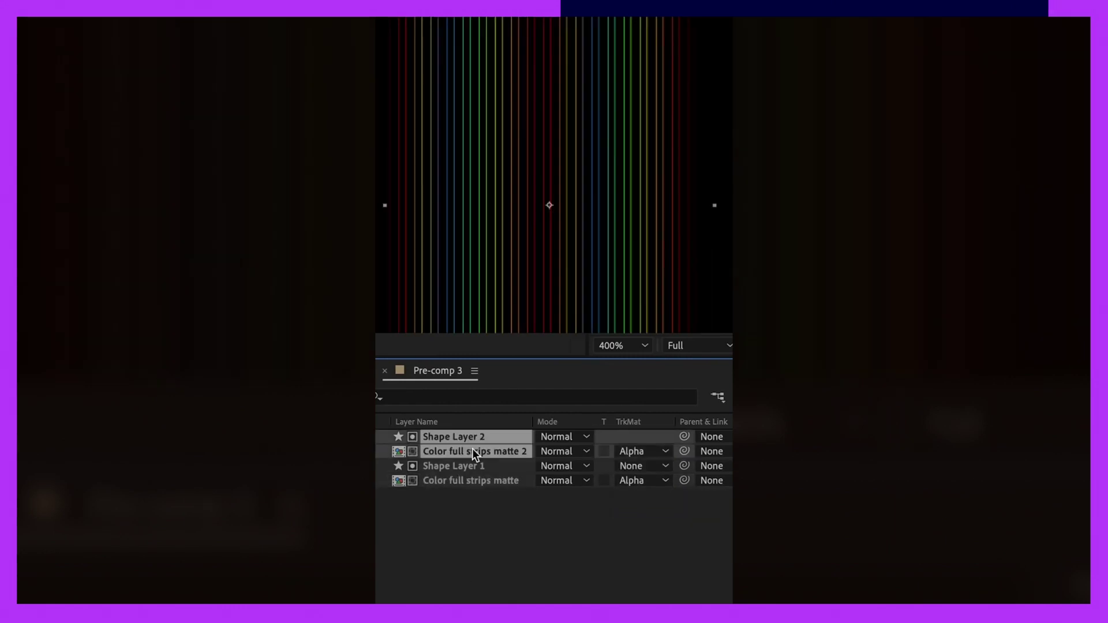